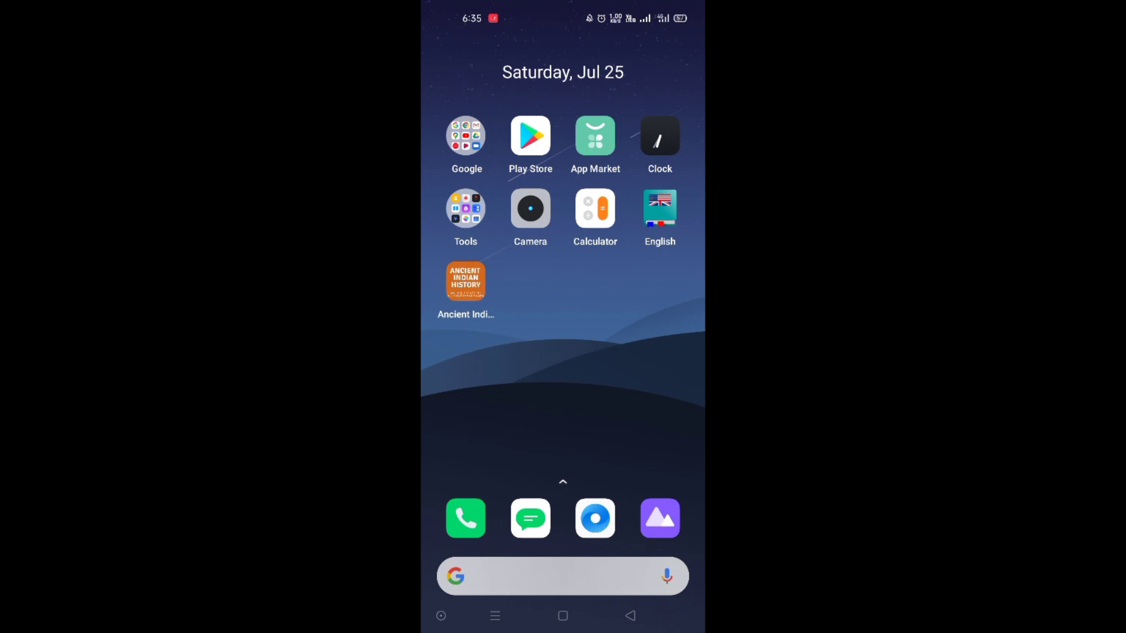
# Search Google Play Store for 'diksha app' and install DIKSHA – Platform for School Education.
pyautogui.click(530, 137)
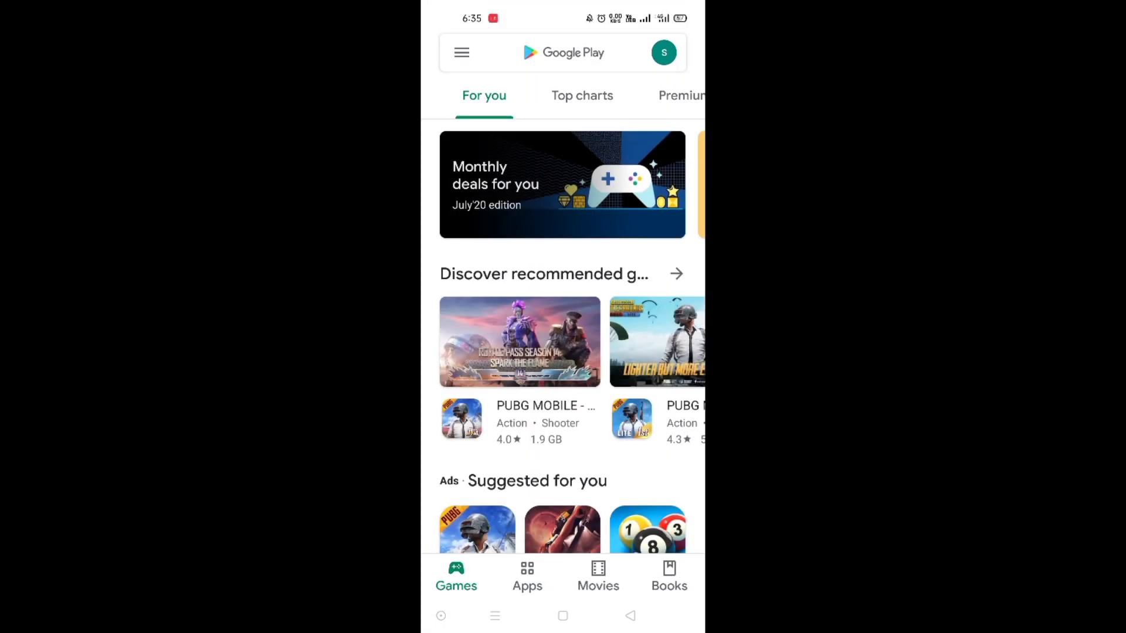
pyautogui.click(563, 50)
pyautogui.click(507, 97)
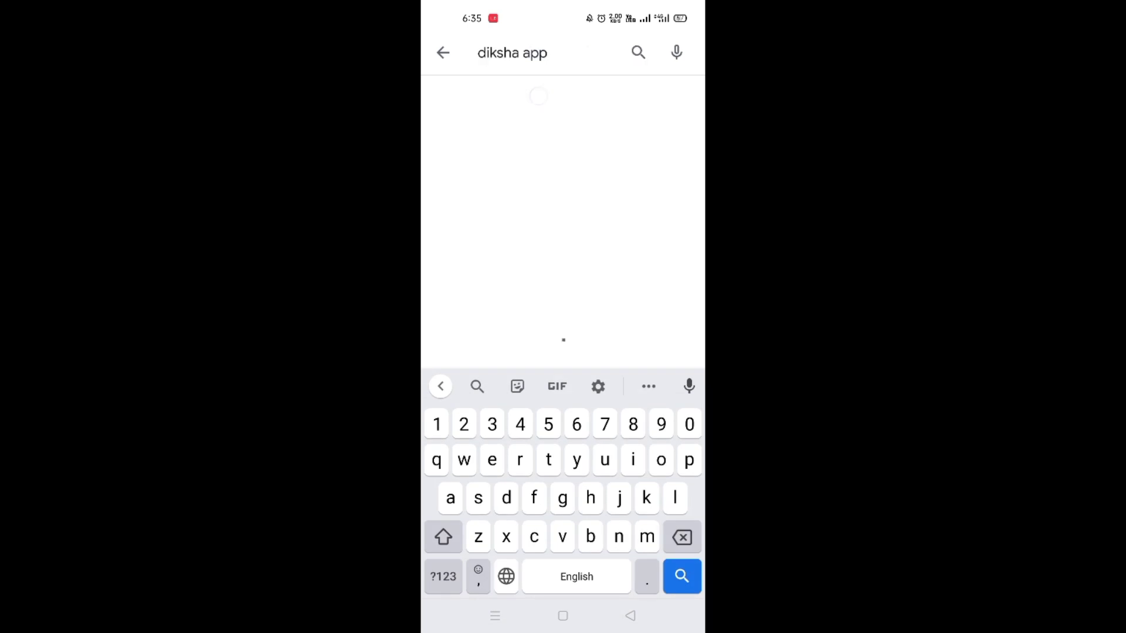
pyautogui.click(555, 110)
pyautogui.click(633, 354)
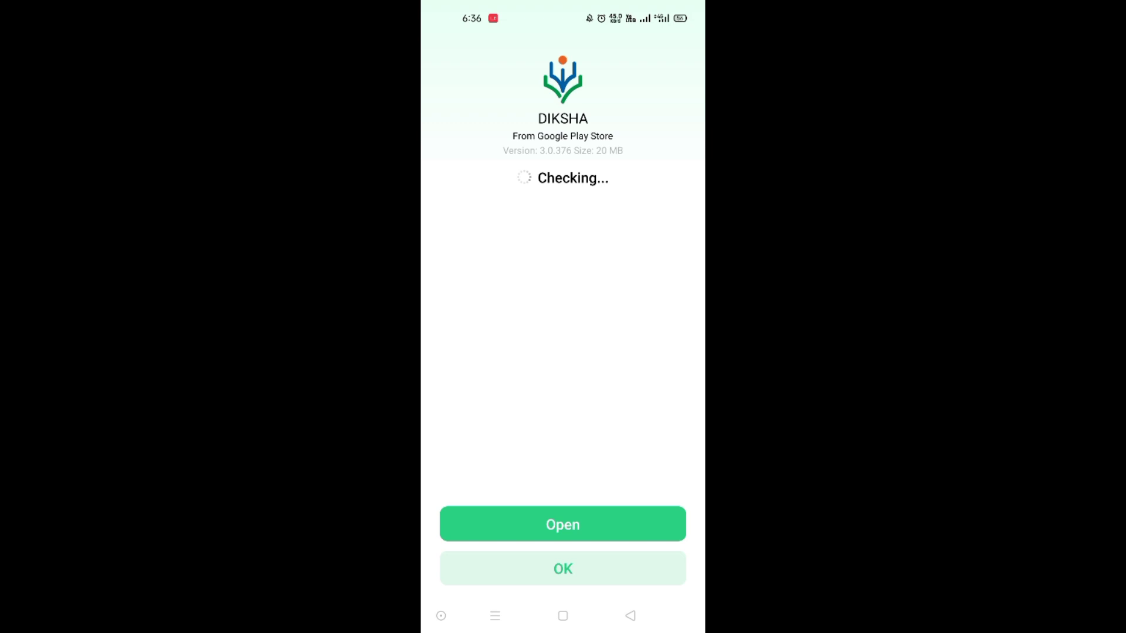
# Launch DIKSHA in English as a Student and bring up the board list.
pyautogui.click(630, 513)
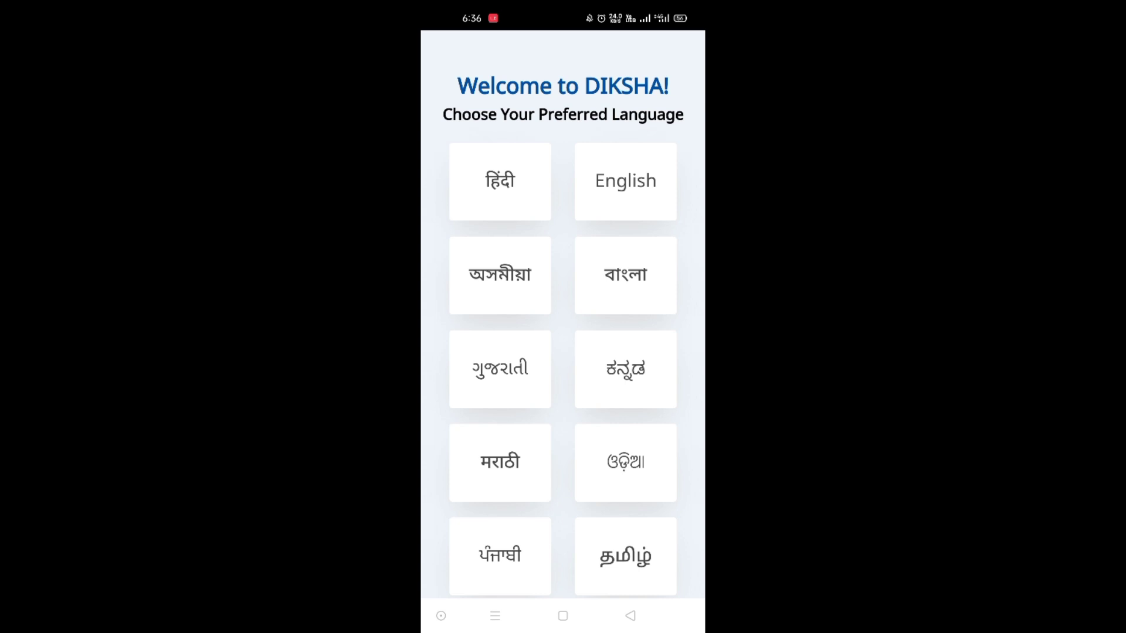
pyautogui.click(634, 182)
pyautogui.click(515, 558)
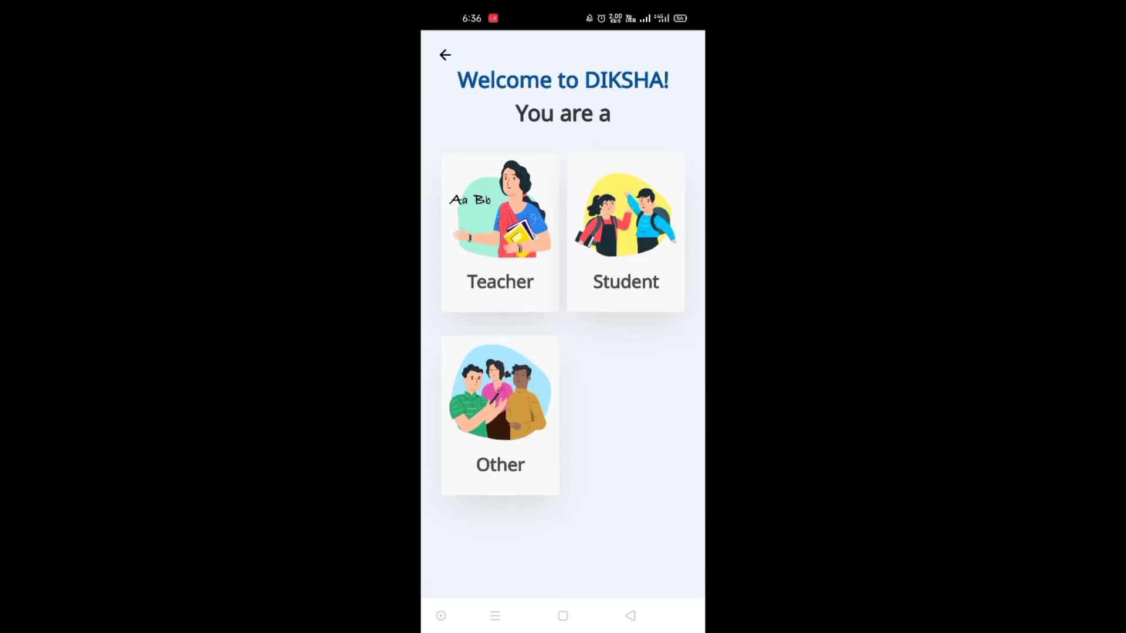
pyautogui.click(626, 233)
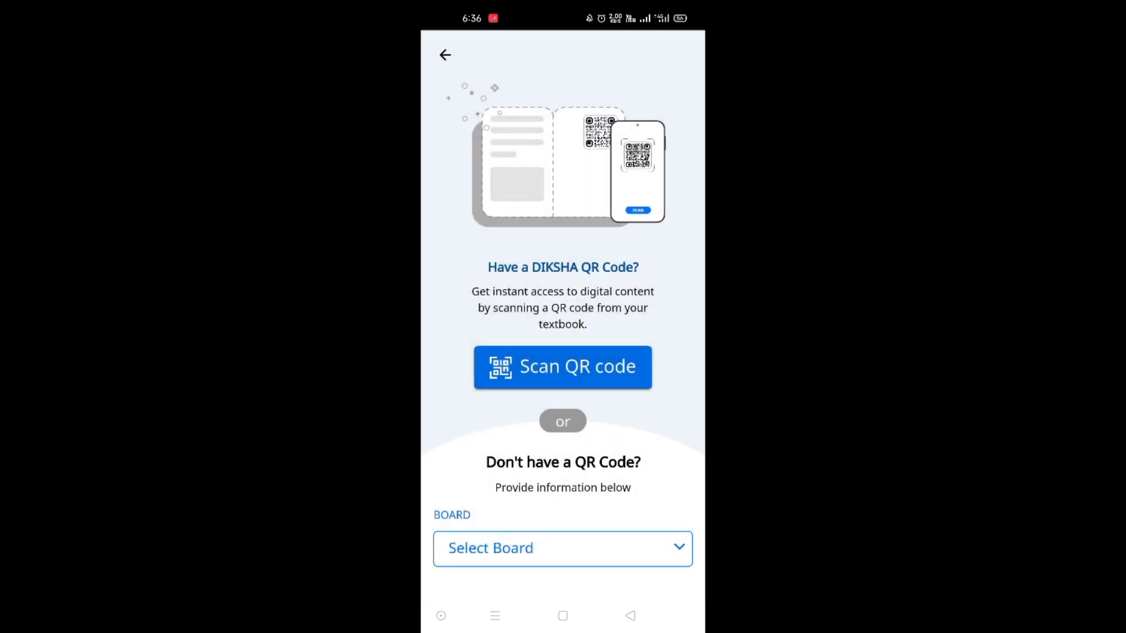
pyautogui.click(490, 548)
# Set the board to CBSE and the medium to English and Hindi.
pyautogui.click(645, 107)
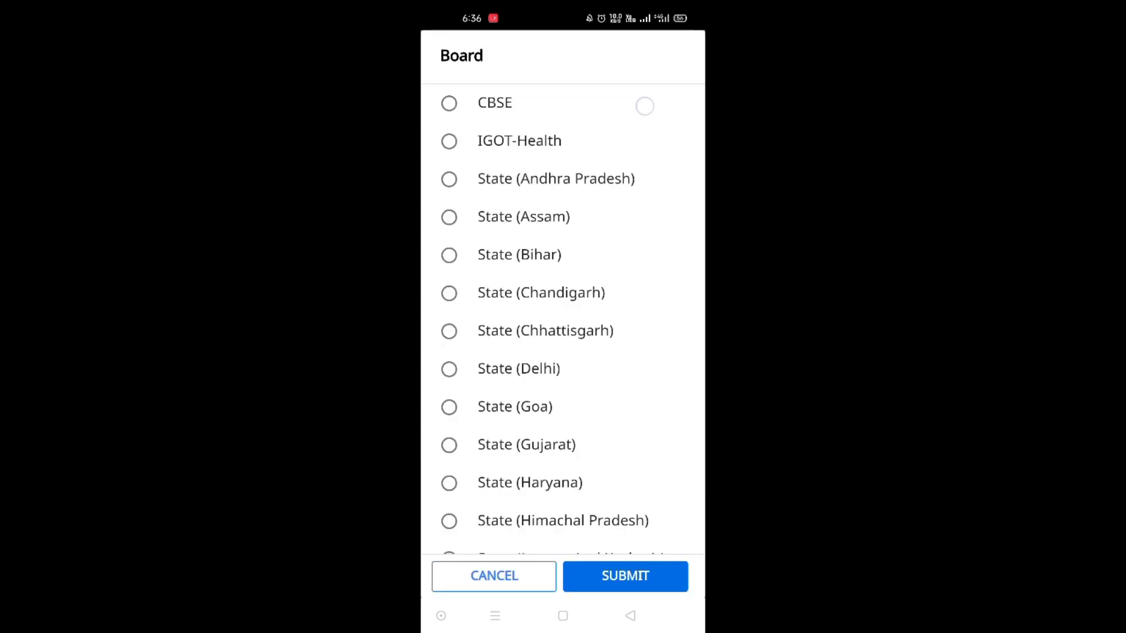
pyautogui.click(650, 577)
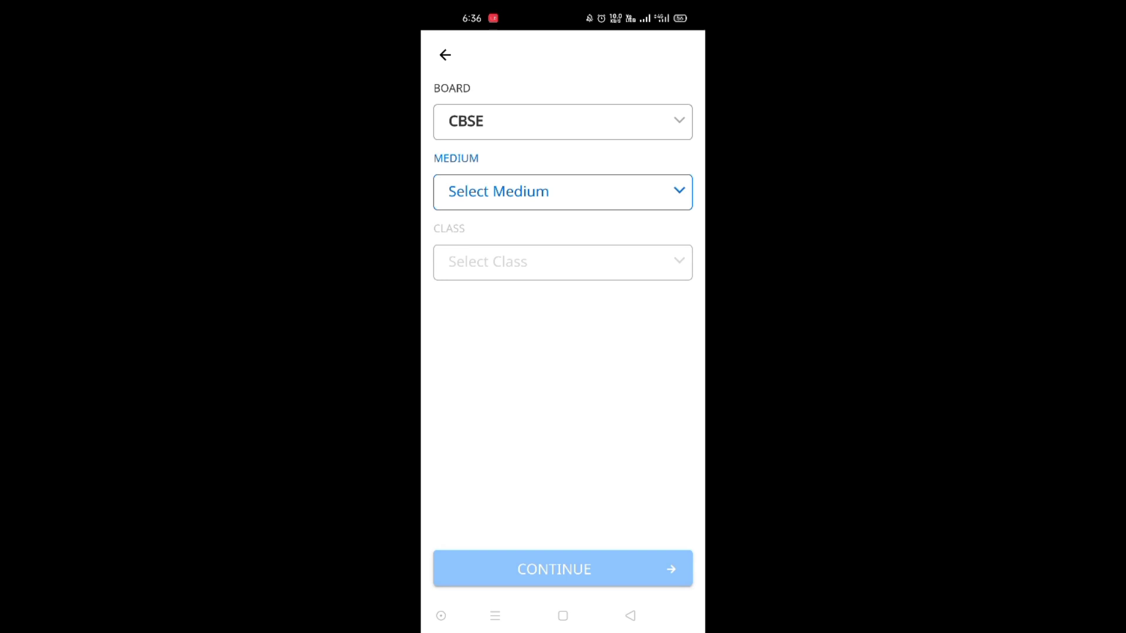
pyautogui.click(447, 421)
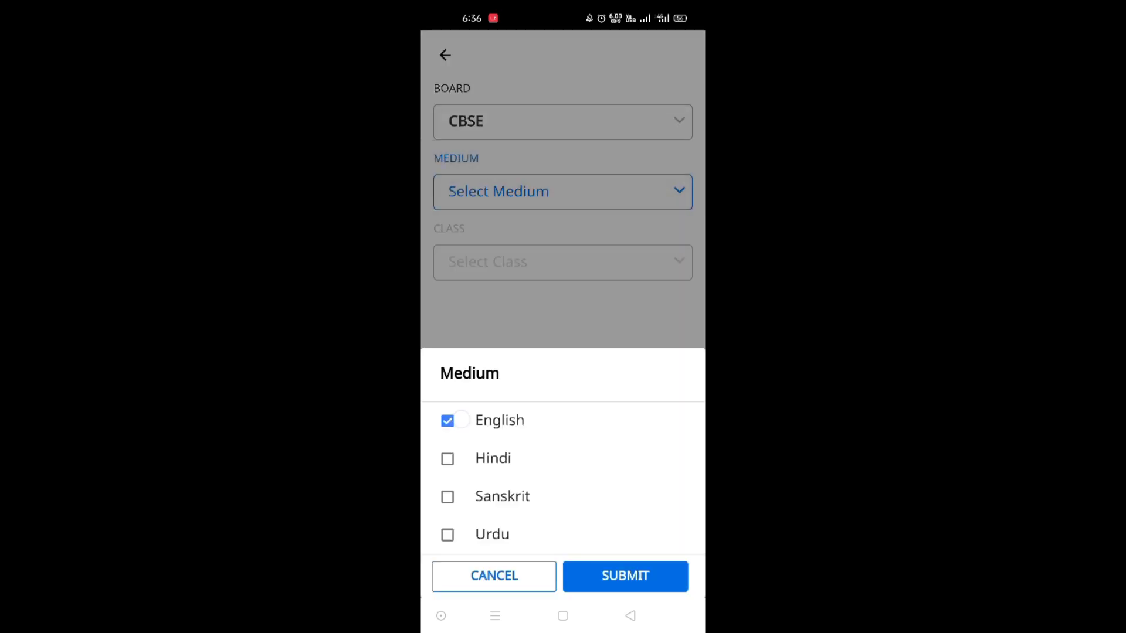
pyautogui.click(446, 458)
pyautogui.click(624, 576)
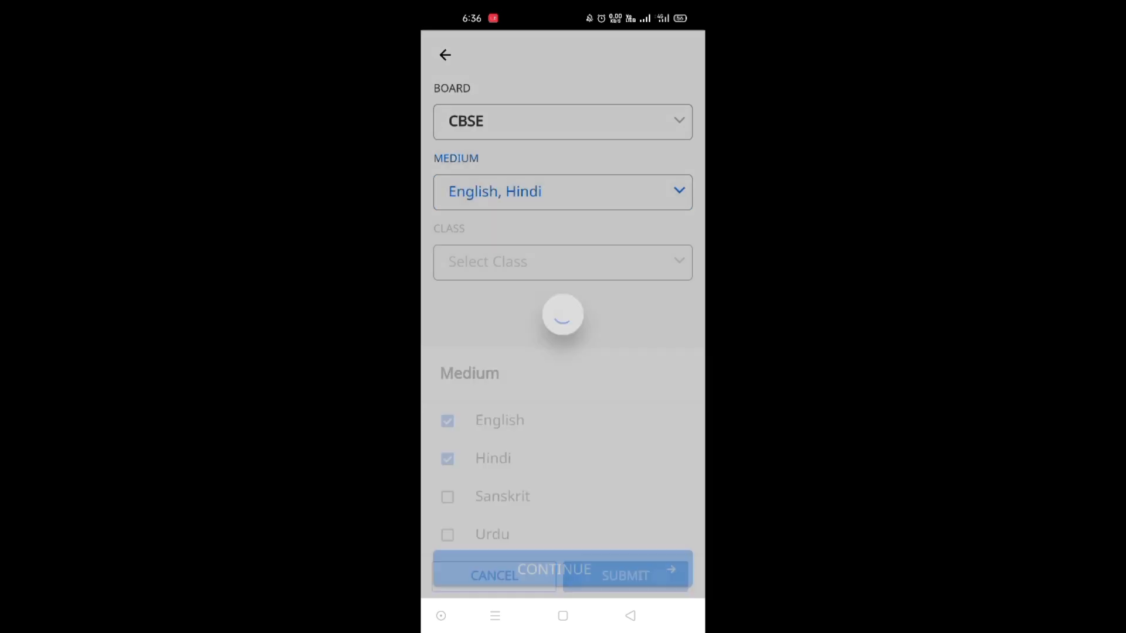
# Choose Classes 6 to 9 and save the board, medium and class choices.
pyautogui.click(651, 261)
pyautogui.scroll(-2, 631, 395)
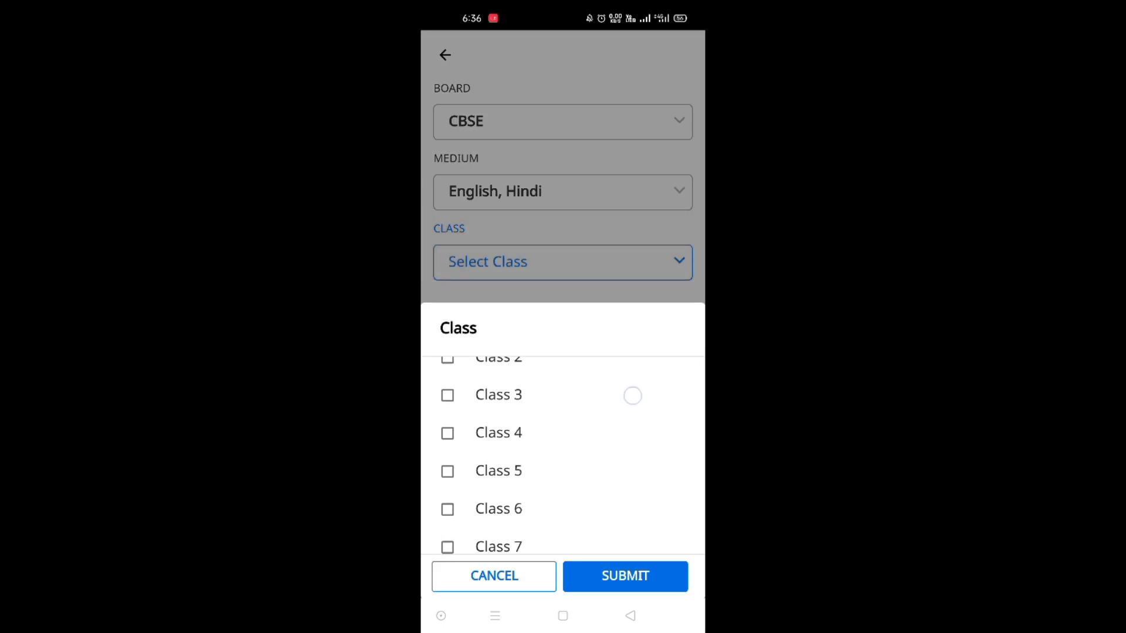
pyautogui.scroll(-3, 639, 423)
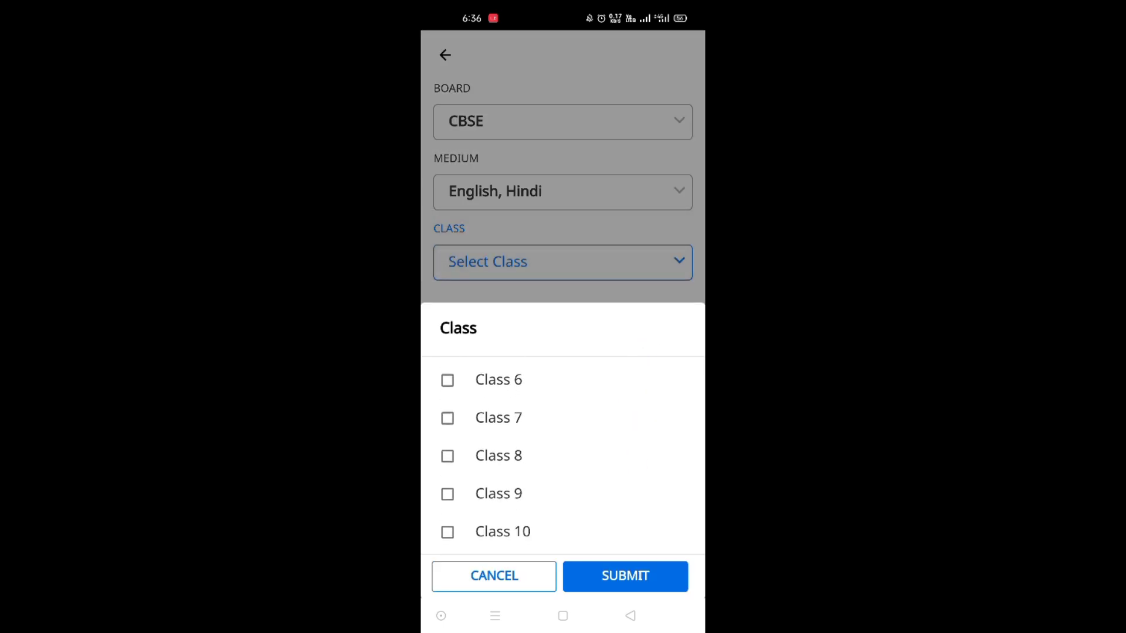
pyautogui.click(447, 417)
pyautogui.click(447, 456)
pyautogui.click(447, 493)
pyautogui.click(447, 532)
pyautogui.click(447, 532)
pyautogui.click(447, 380)
pyautogui.click(624, 576)
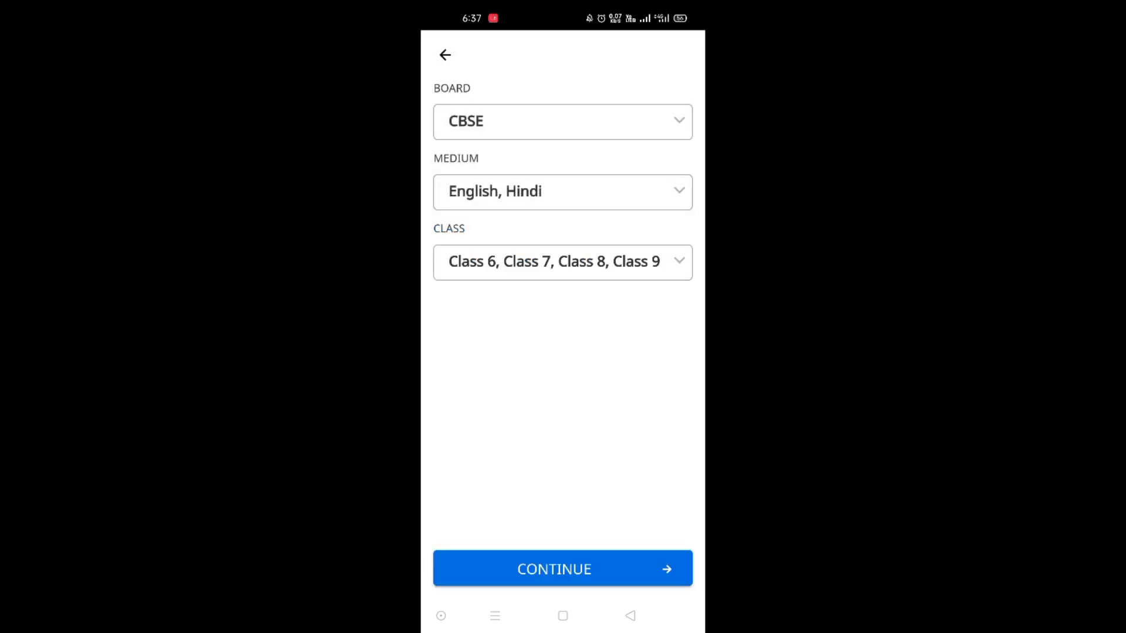
pyautogui.click(647, 572)
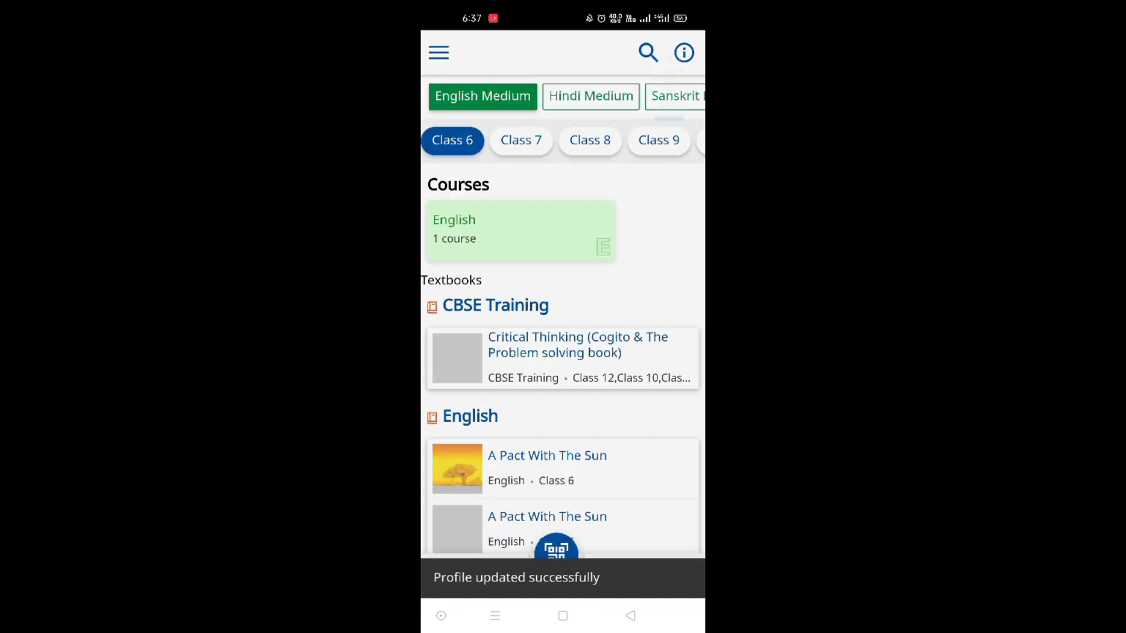
# Dismiss the library tip and view the student Profile page.
pyautogui.click(683, 53)
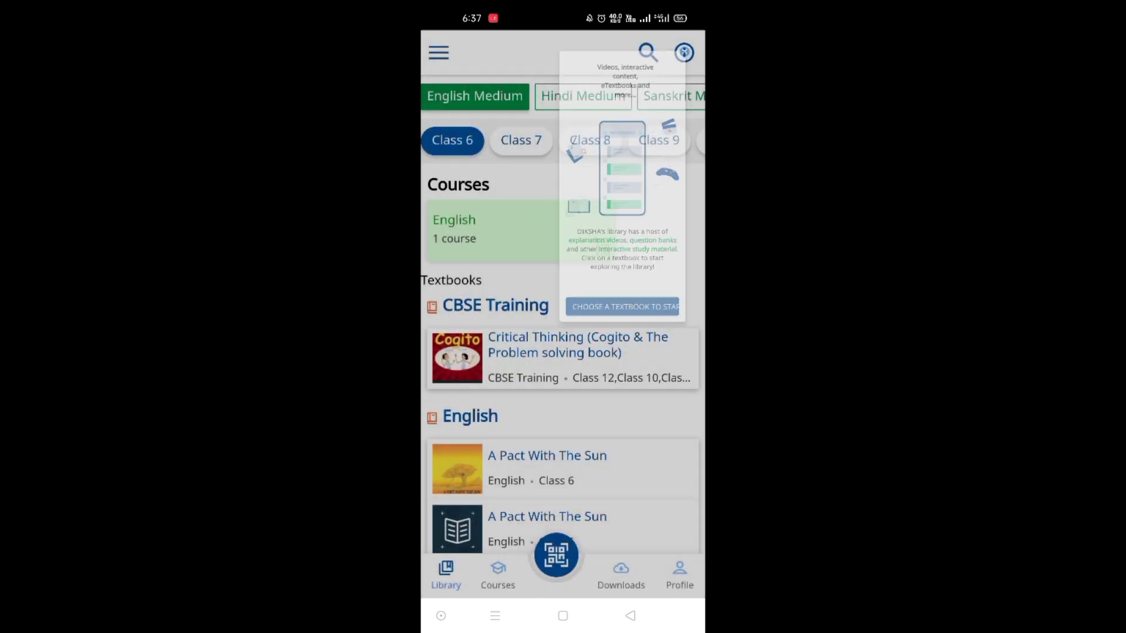
pyautogui.click(679, 576)
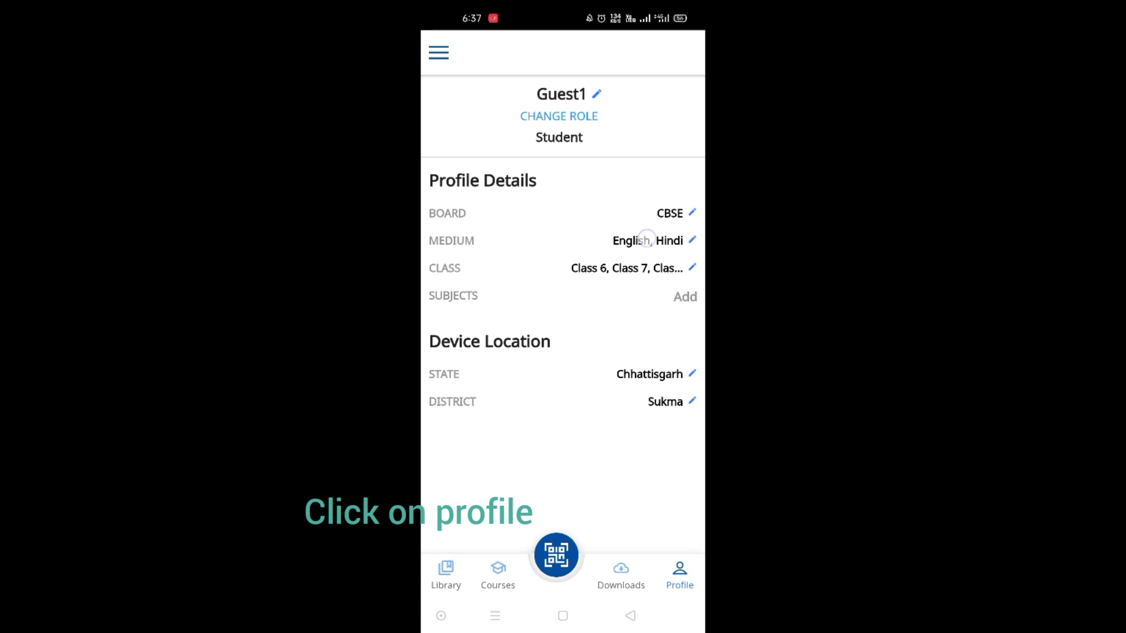
# Start editing the profile and tick English, Economics, CBSE Training and English Workbook subjects.
pyautogui.click(596, 93)
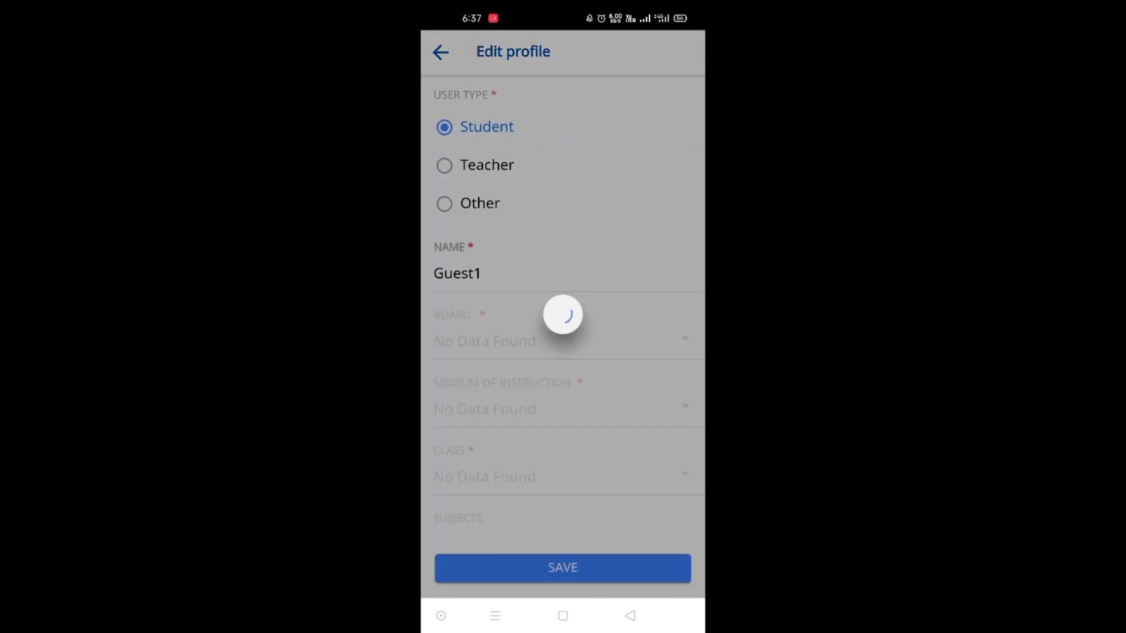
pyautogui.scroll(-1, 656, 402)
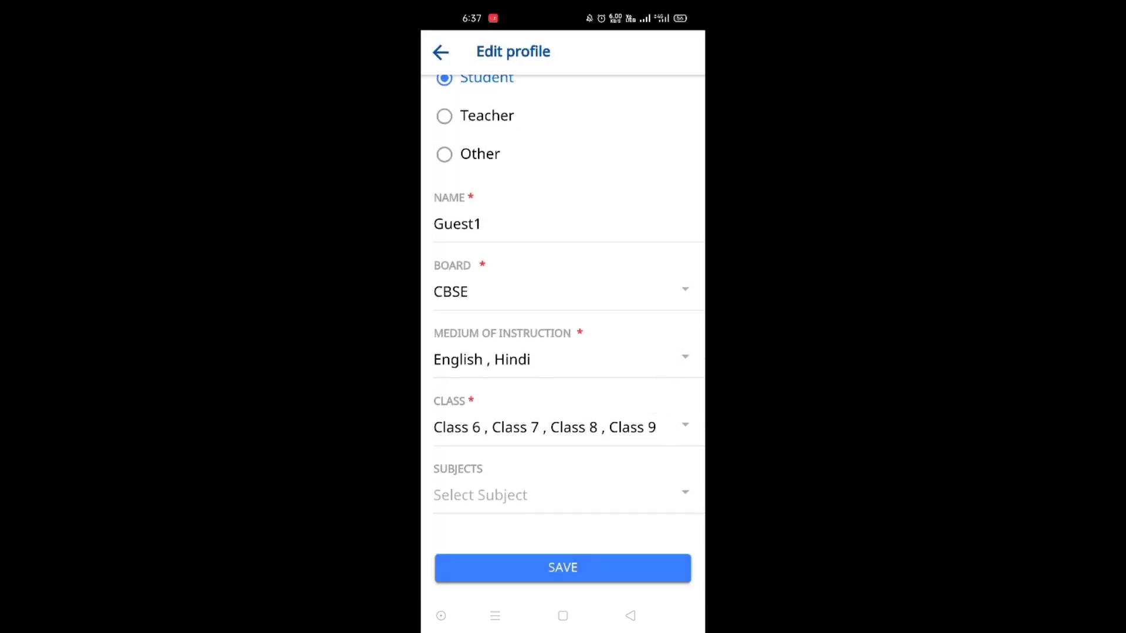
pyautogui.click(481, 499)
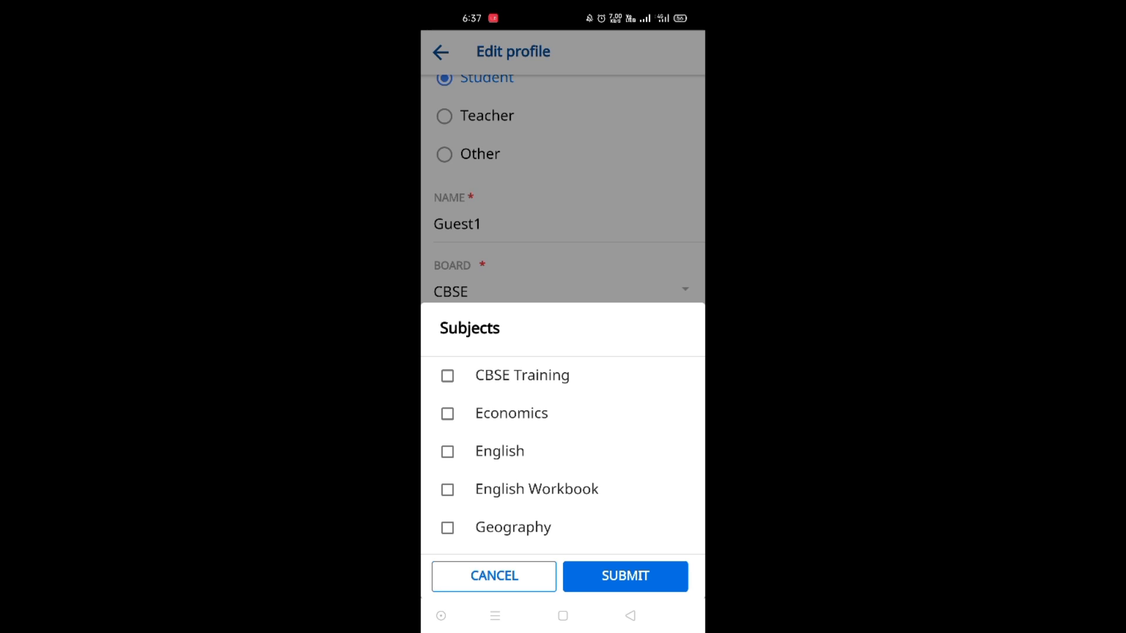
pyautogui.click(446, 451)
pyautogui.click(447, 413)
pyautogui.click(447, 375)
pyautogui.click(447, 489)
# Add Geography, Health And Physical Education, Hindi, History and ICT, then save the profile.
pyautogui.click(447, 527)
pyautogui.scroll(-3, 663, 498)
pyautogui.click(447, 428)
pyautogui.click(447, 465)
pyautogui.click(447, 503)
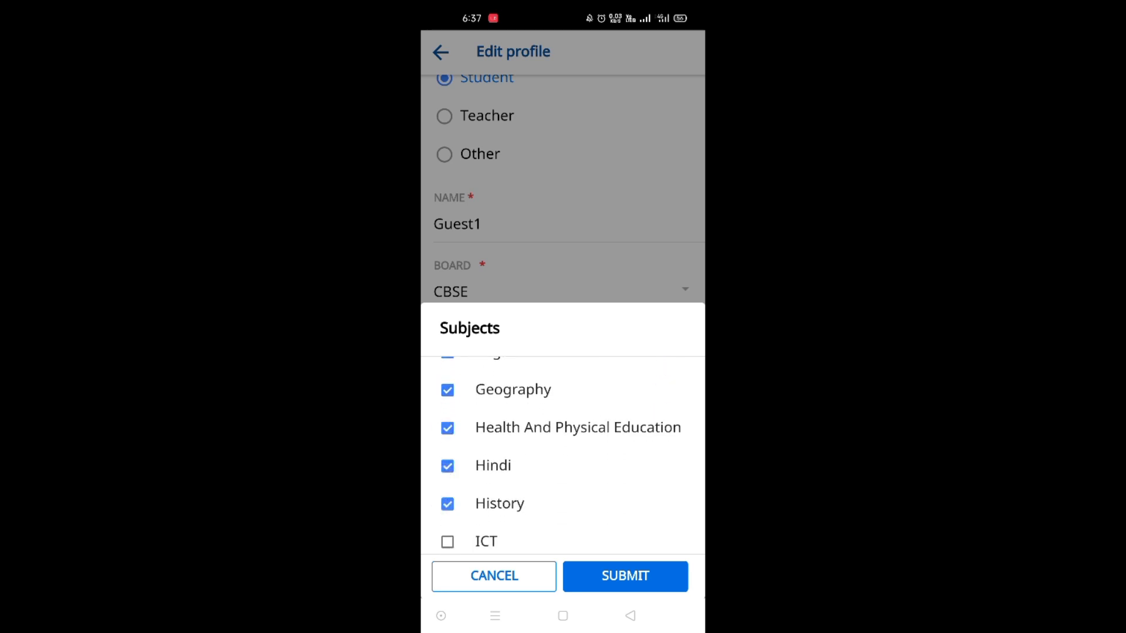
pyautogui.click(446, 541)
pyautogui.click(661, 578)
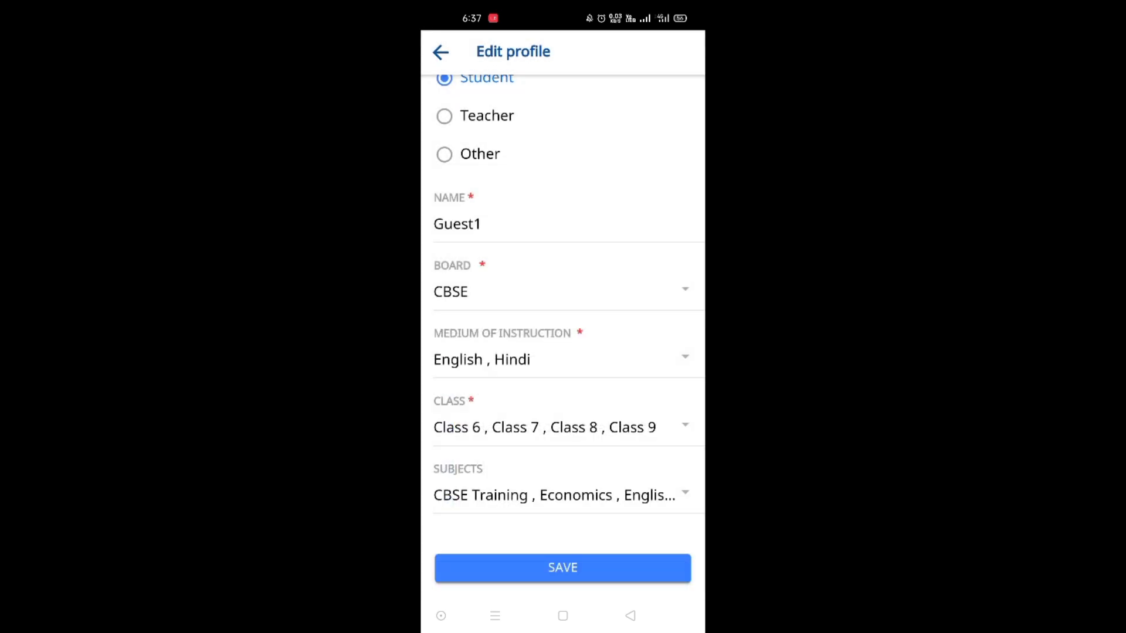
pyautogui.click(479, 569)
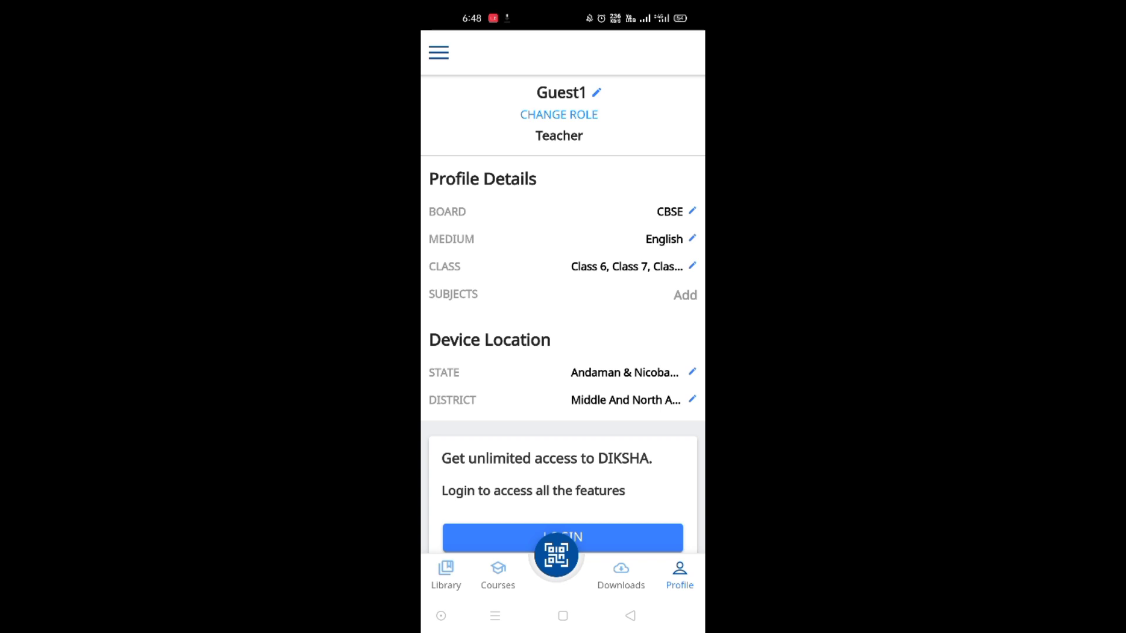
# Start LOGIN from the 'Get unlimited access to DIKSHA' card on the Profile page.
pyautogui.click(622, 97)
pyautogui.moveTo(490, 431); pyautogui.dragTo(486, 306)
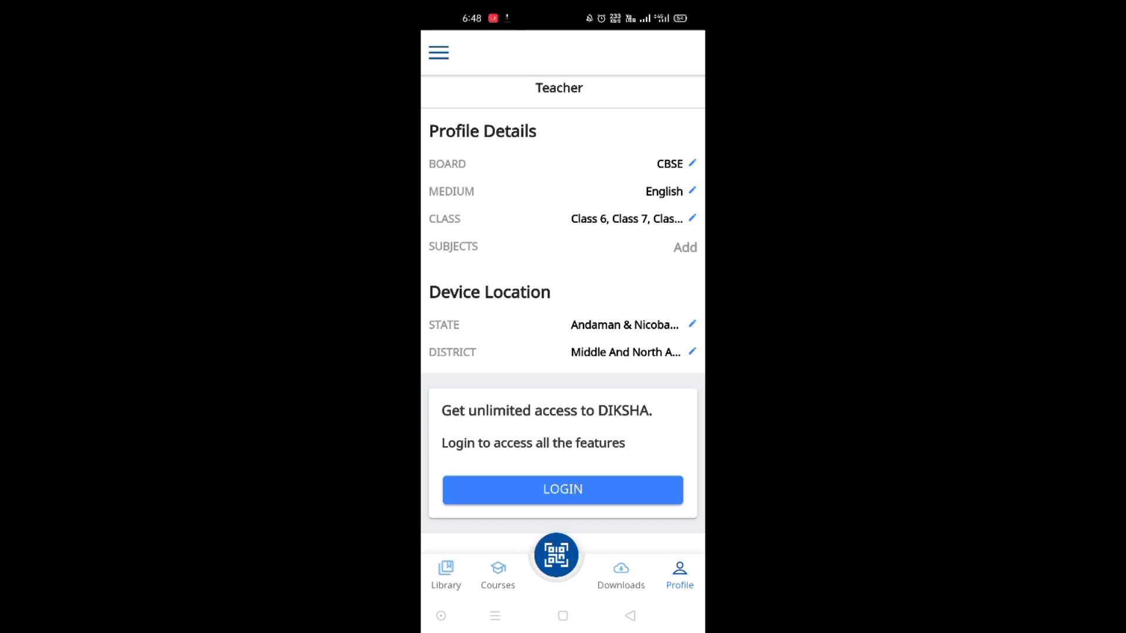
pyautogui.click(481, 490)
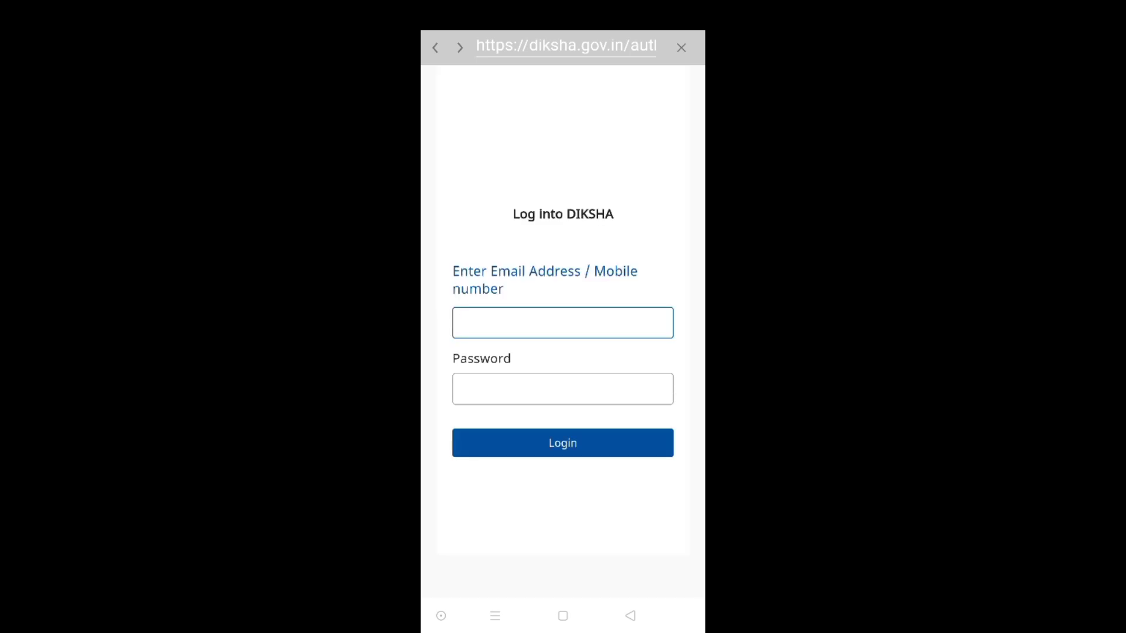
# Leave the login page for the new-account form via 'Register here'.
pyautogui.click(510, 279)
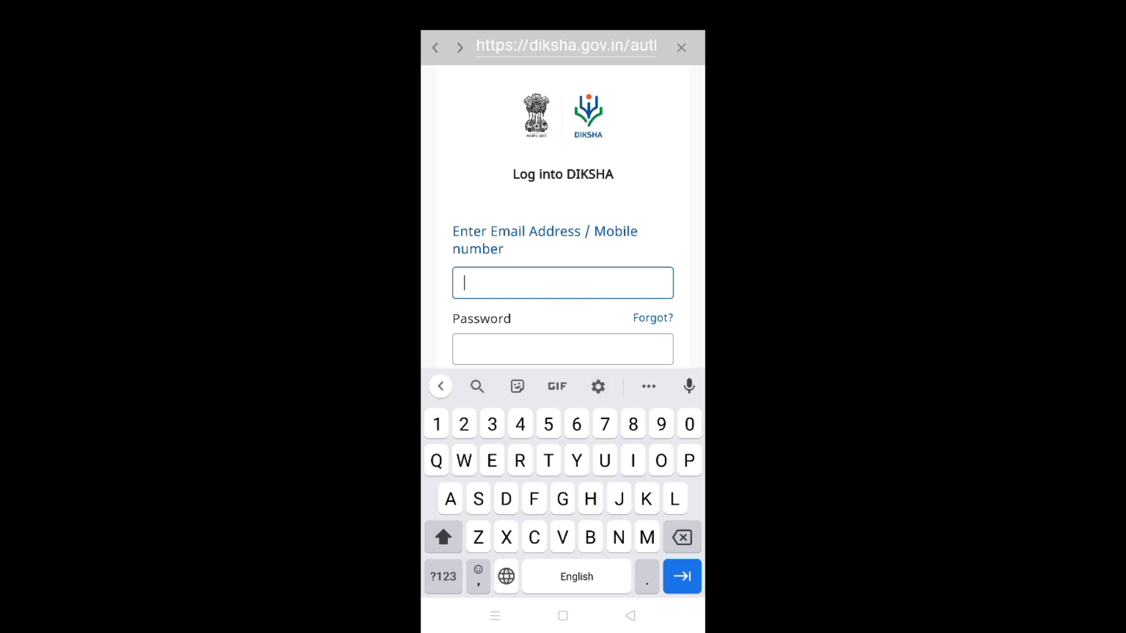
pyautogui.moveTo(663, 278); pyautogui.dragTo(663, 201)
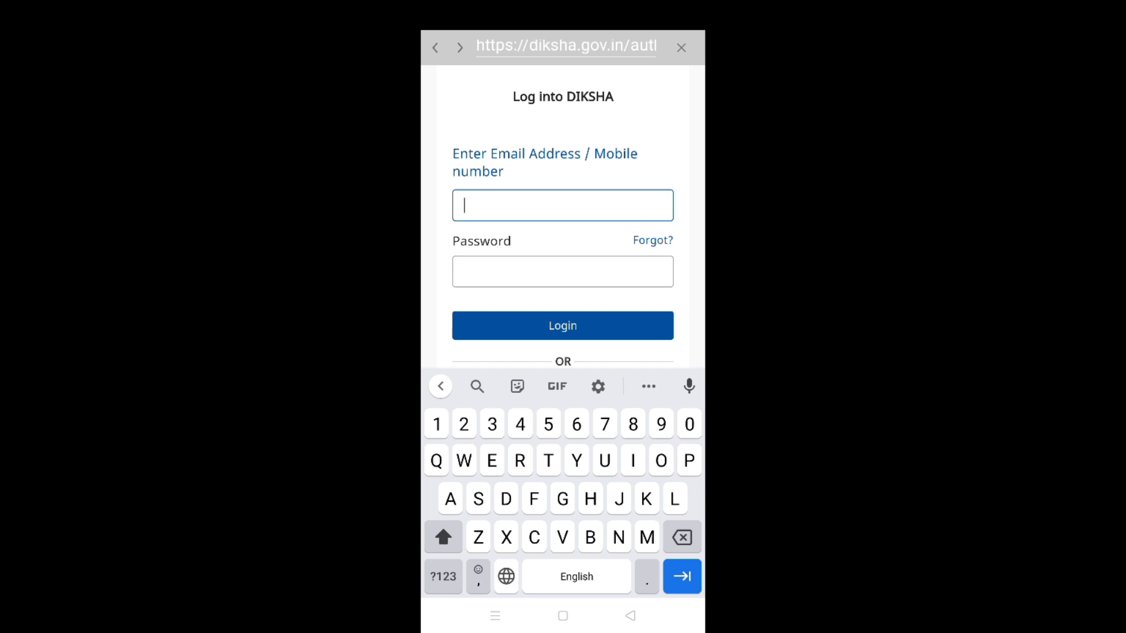
pyautogui.scroll(-3, 440, 131)
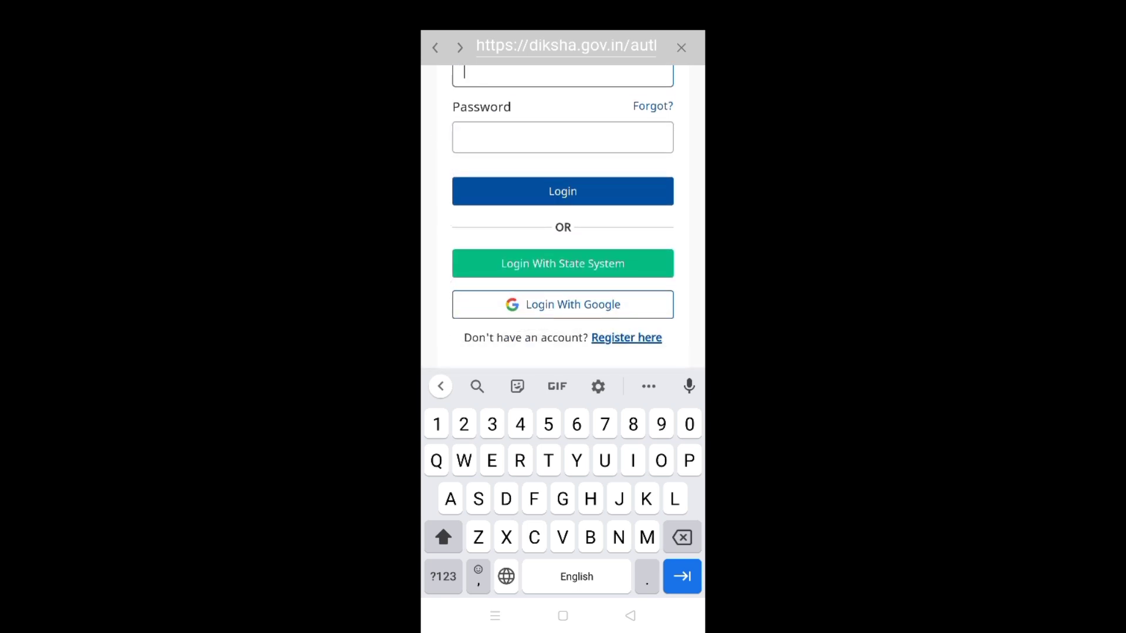
pyautogui.click(626, 340)
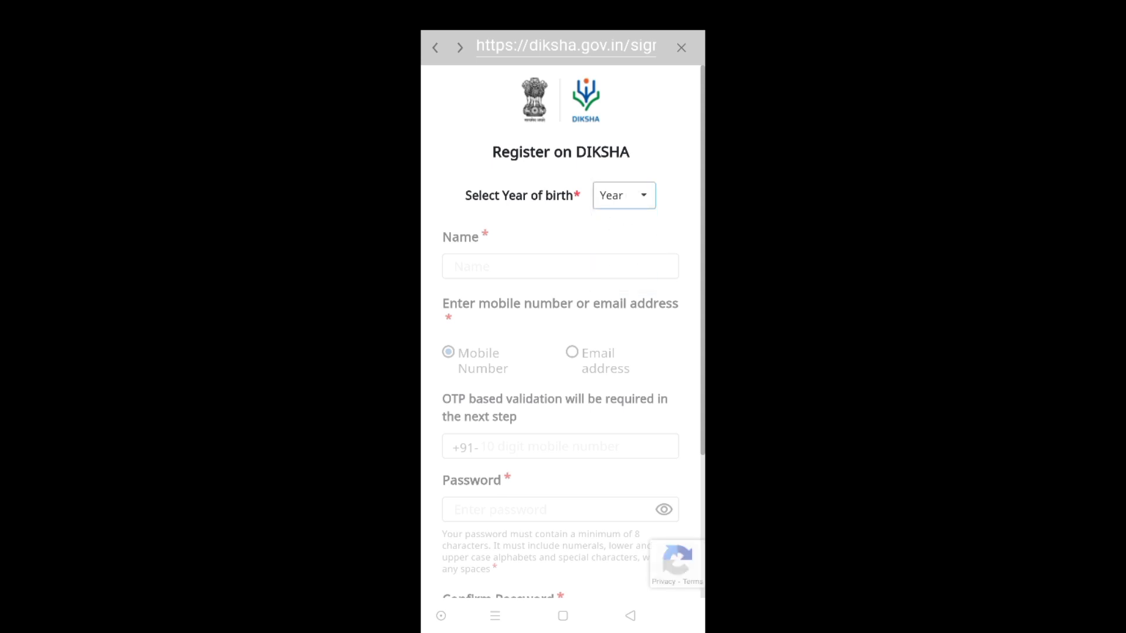
pyautogui.scroll(-2, 564, 351)
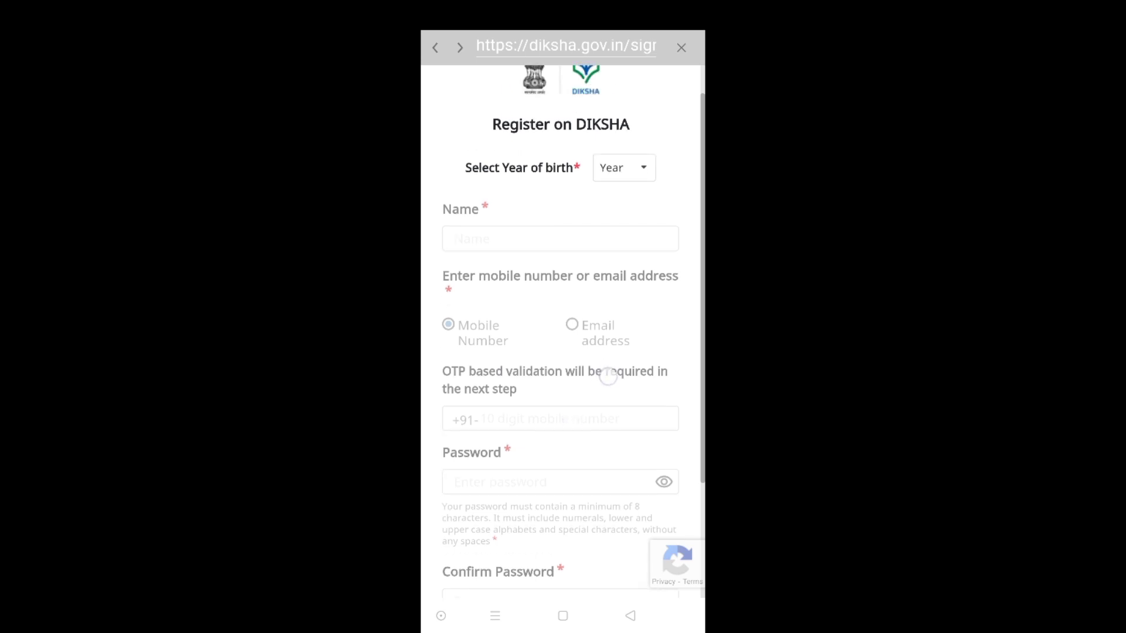
pyautogui.scroll(2, 607, 378)
# Pick 2005 from the year-of-birth dropdown.
pyautogui.click(624, 196)
pyautogui.scroll(-2, 624, 255)
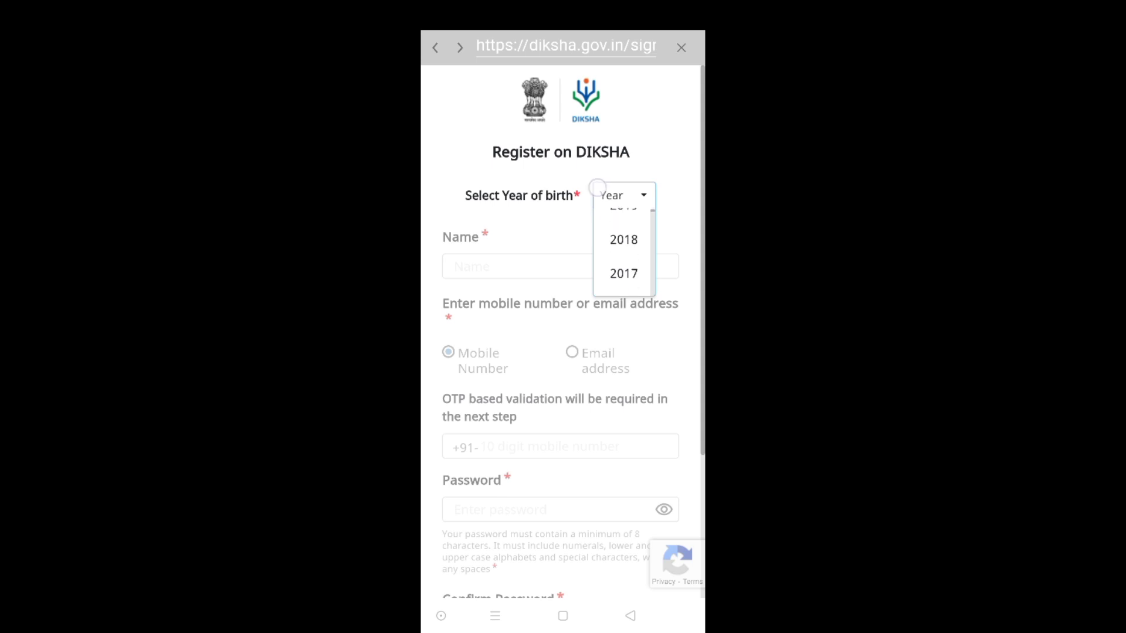
pyautogui.scroll(-5, 624, 255)
pyautogui.scroll(1, 624, 255)
pyautogui.moveTo(625, 318); pyautogui.dragTo(615, 298)
pyautogui.scroll(-1, 617, 298)
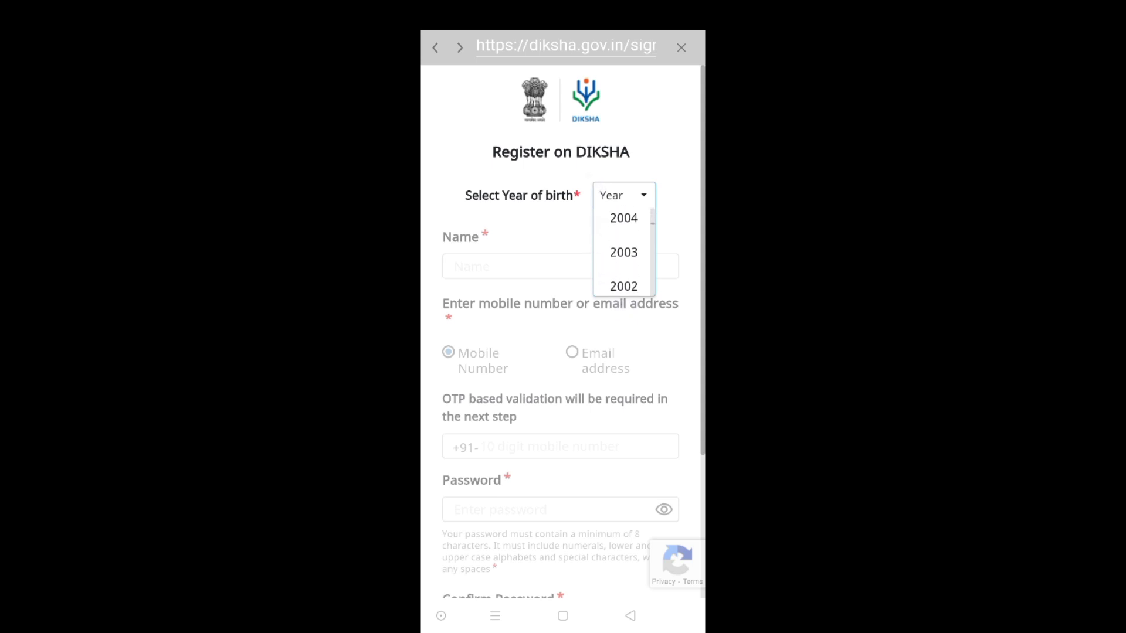
pyautogui.scroll(1, 623, 255)
pyautogui.click(624, 234)
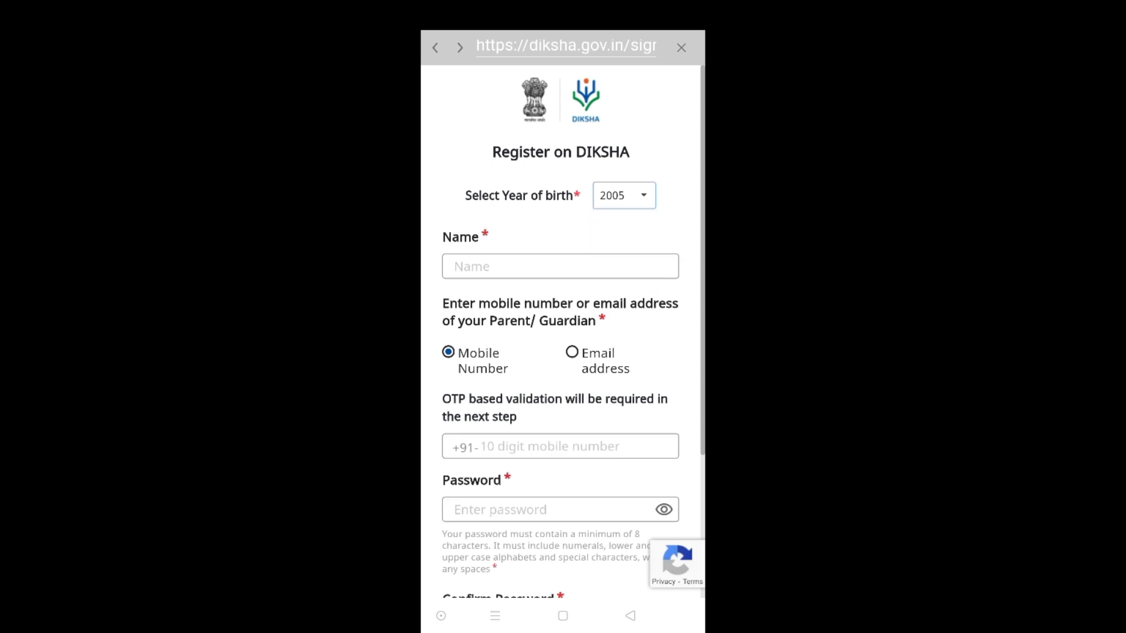
# Enter the name Rahul and begin entering the parent's mobile number.
pyautogui.click(560, 265)
pyautogui.write('Ra')
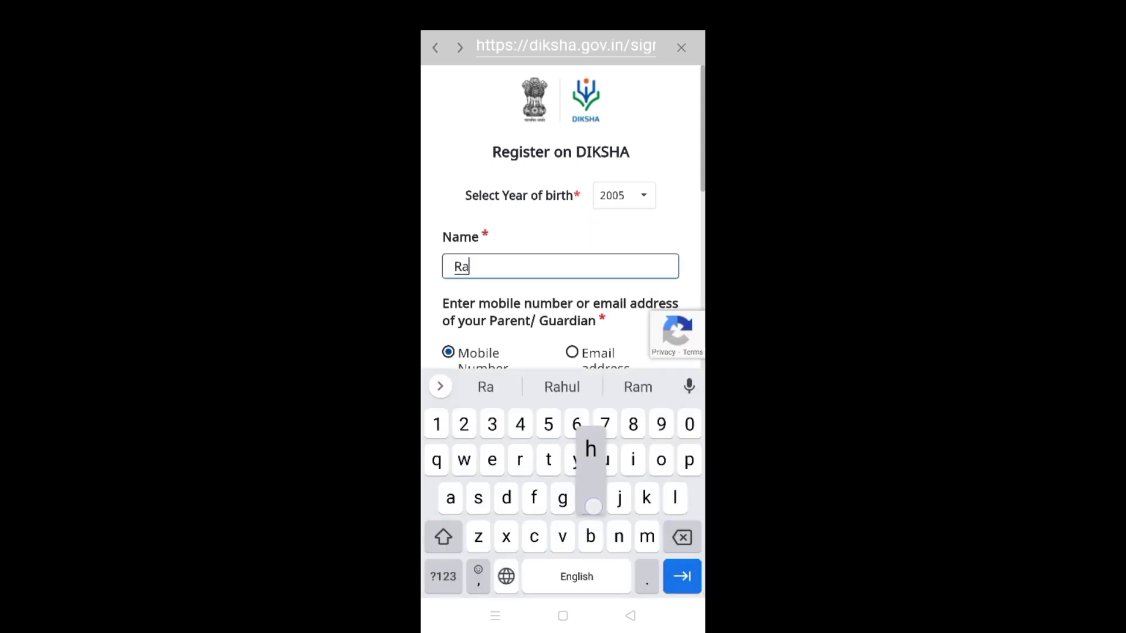
pyautogui.write('h')
pyautogui.click(561, 386)
pyautogui.scroll(-2, 607, 325)
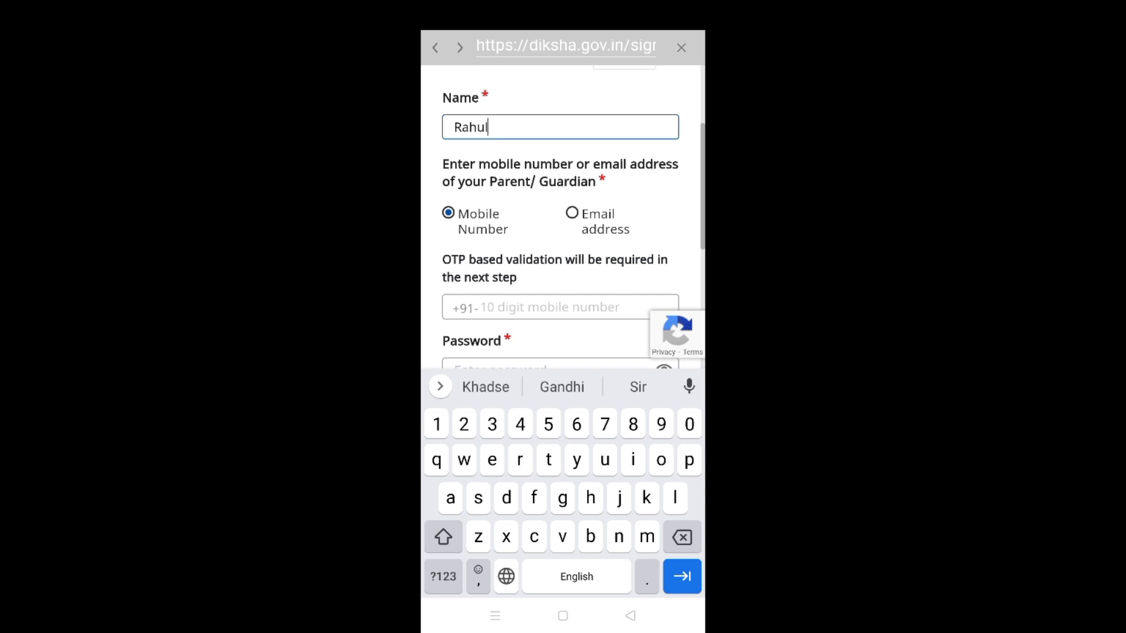
pyautogui.scroll(-2, 561, 220)
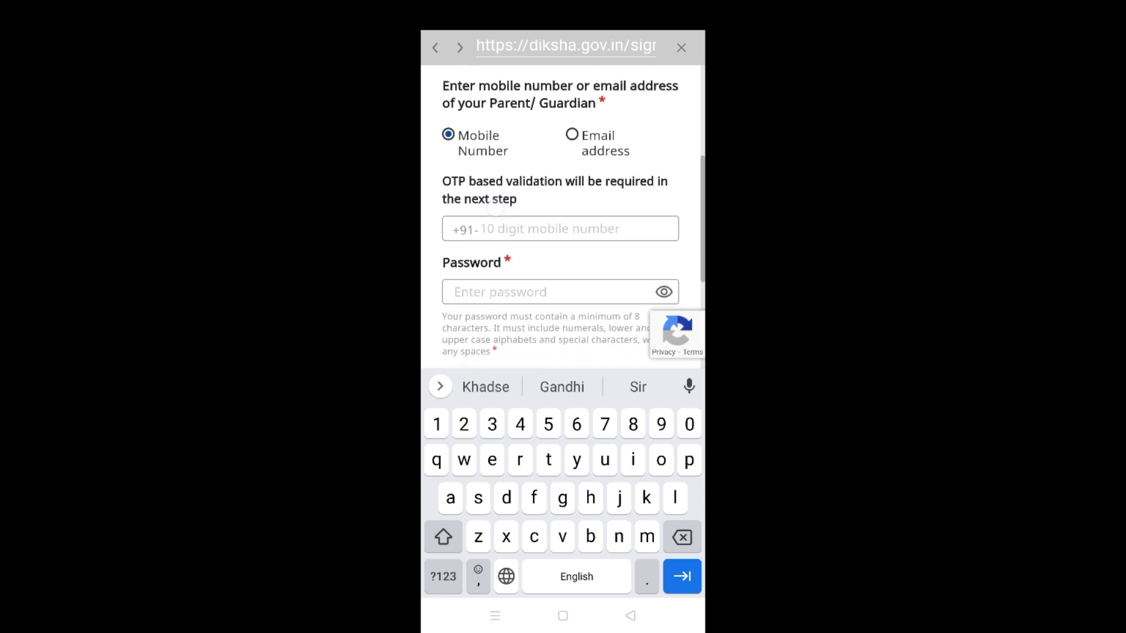
pyautogui.click(559, 228)
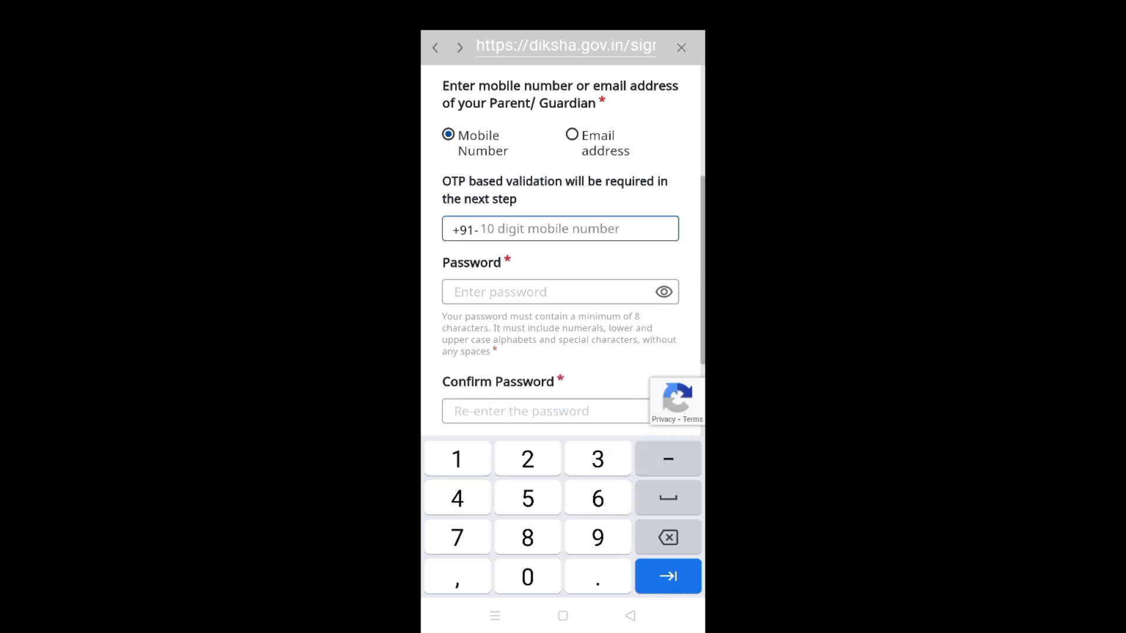
pyautogui.write('96')
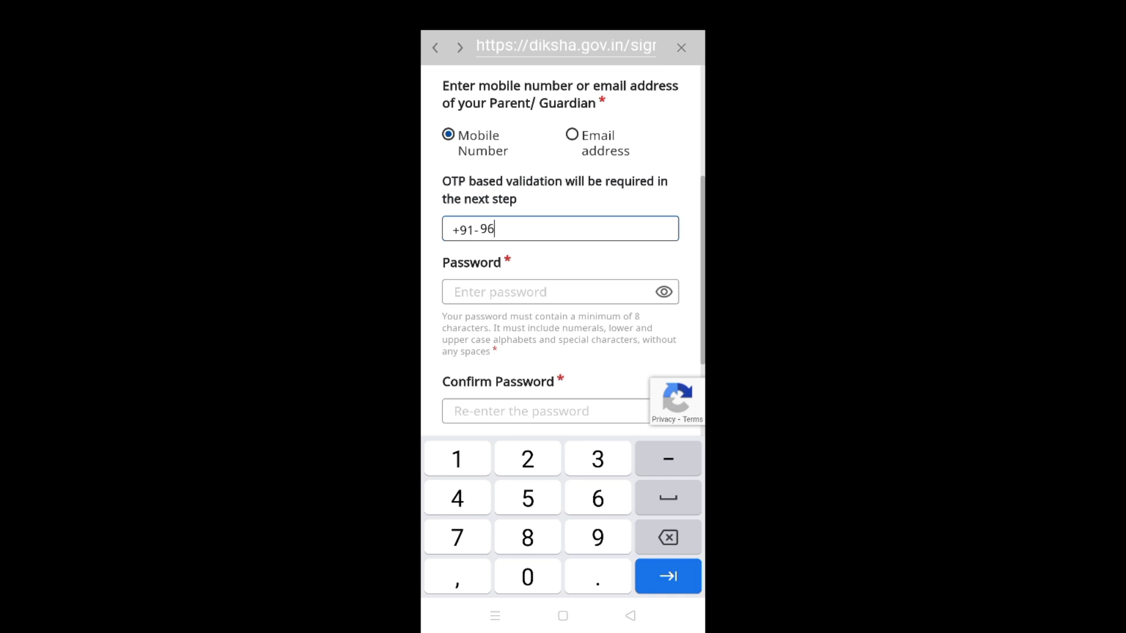
pyautogui.write('85909')
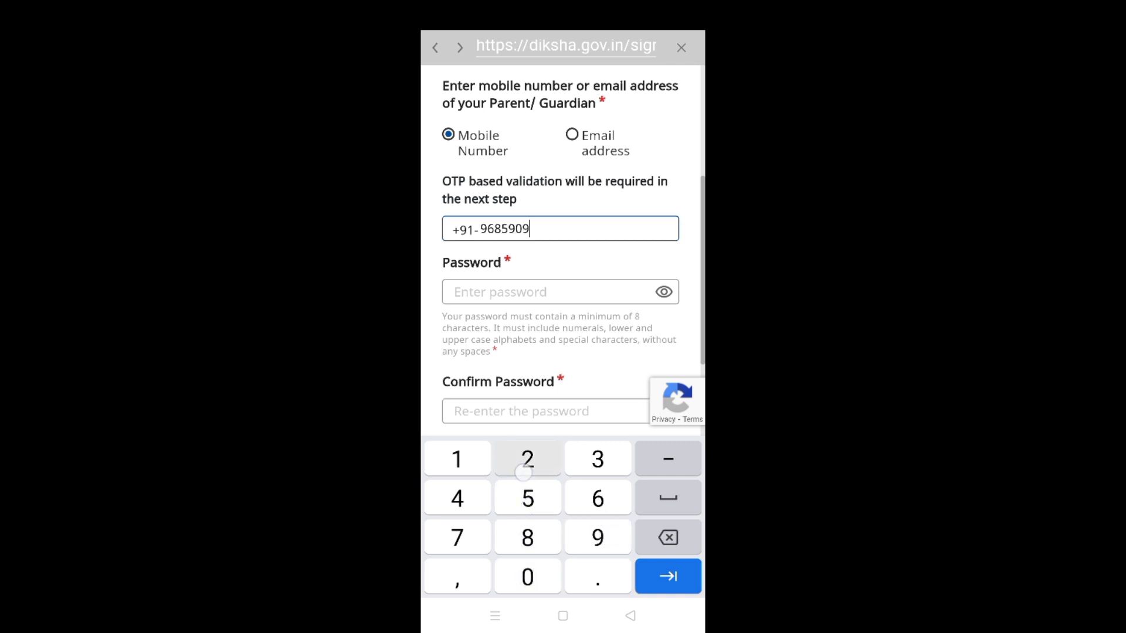